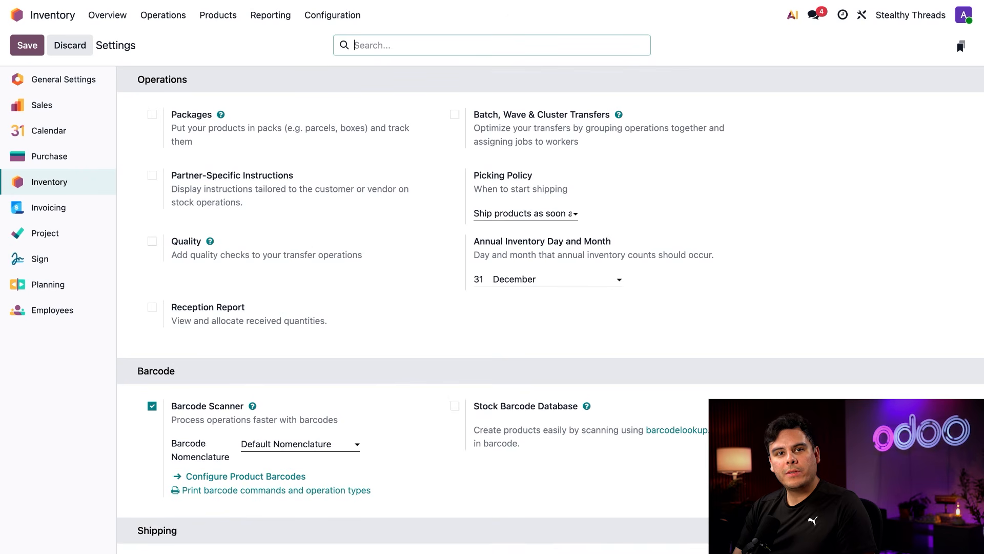
# - Check the Units of Measure & Packagings option in the Inventory settings and open the Units & Packagings list
pyautogui.scroll(-14, 297, 244)
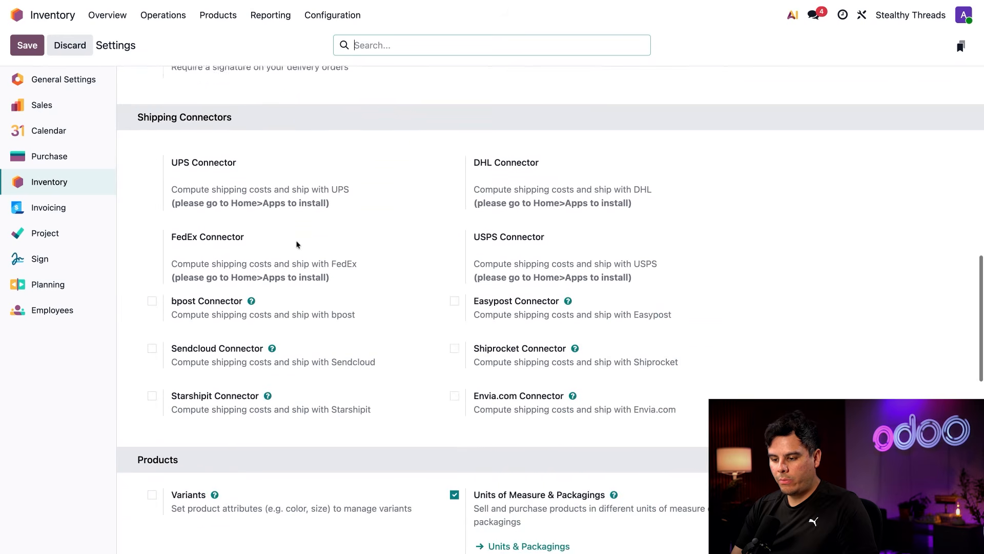
pyautogui.scroll(-5, 298, 245)
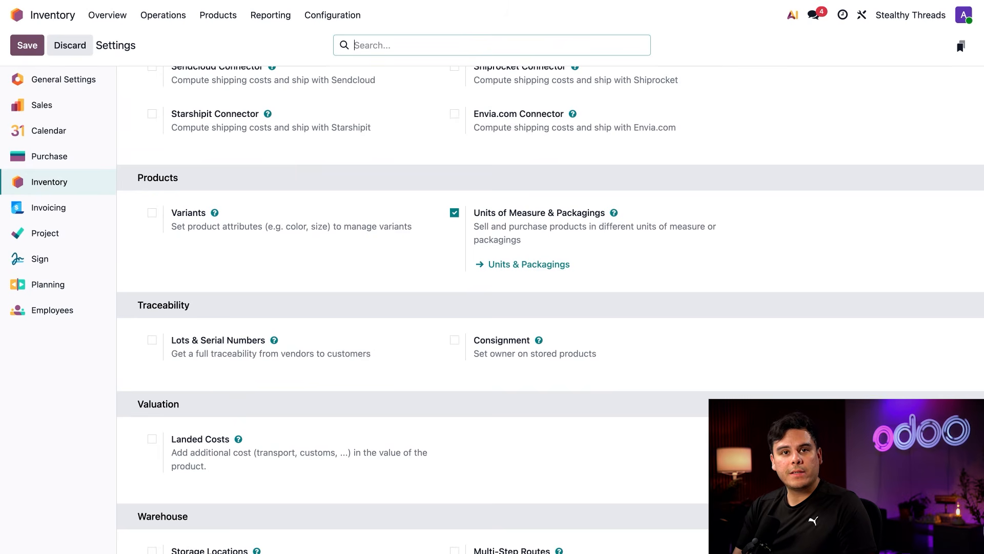
pyautogui.click(333, 16)
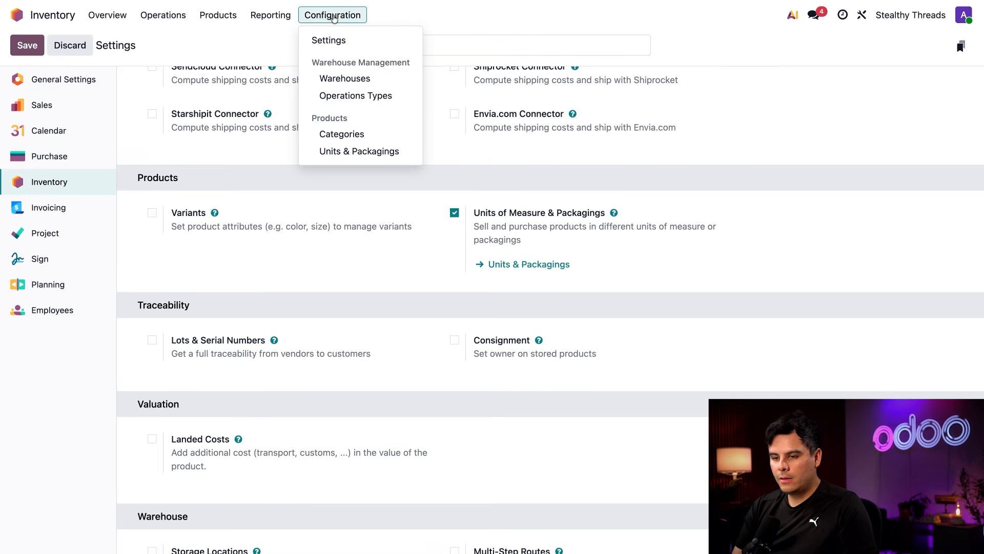
pyautogui.click(339, 151)
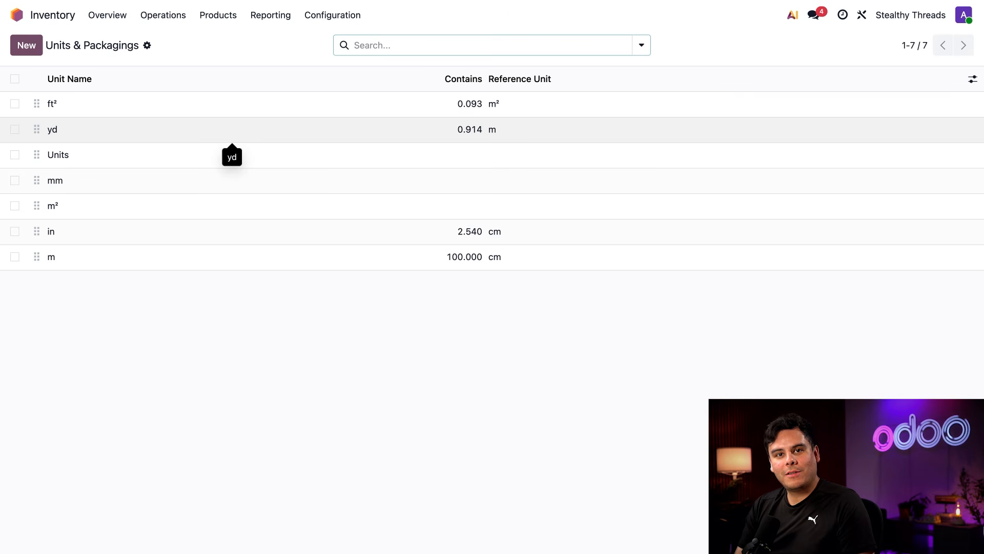
# - Create and save a new unit named Fat Quarter with a quantity of 0.25 and yd as its reference unit
pyautogui.click(28, 47)
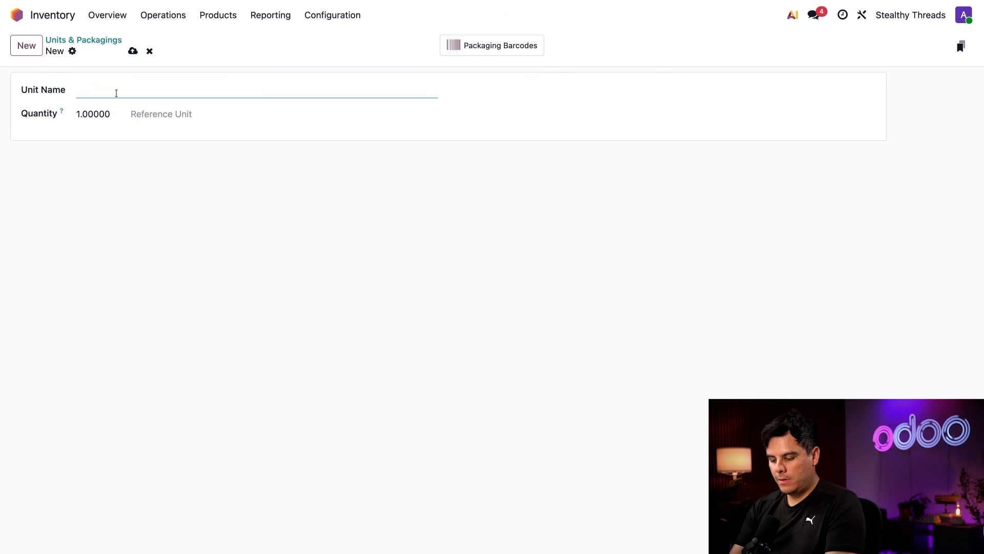
pyautogui.write('Fat Quarter')
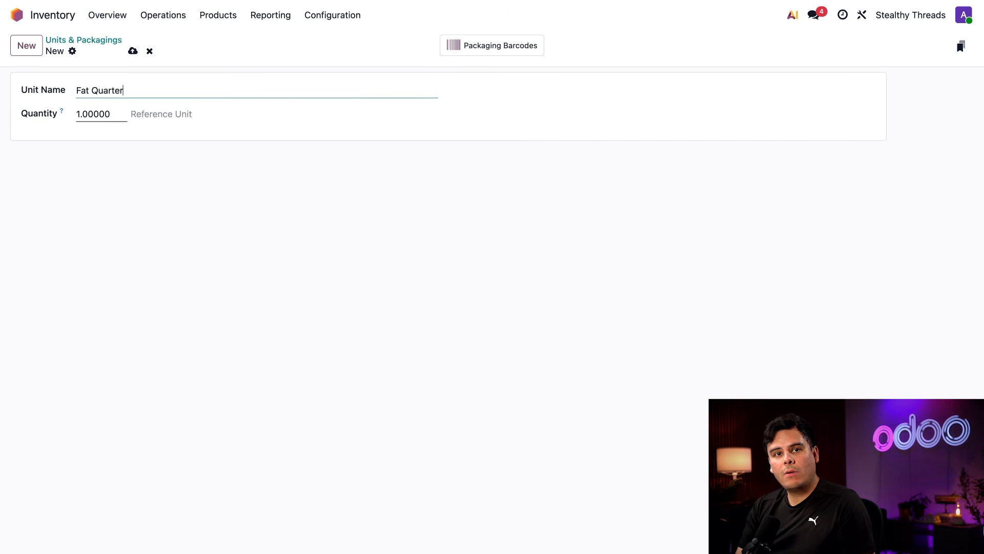
pyautogui.press('Tab')
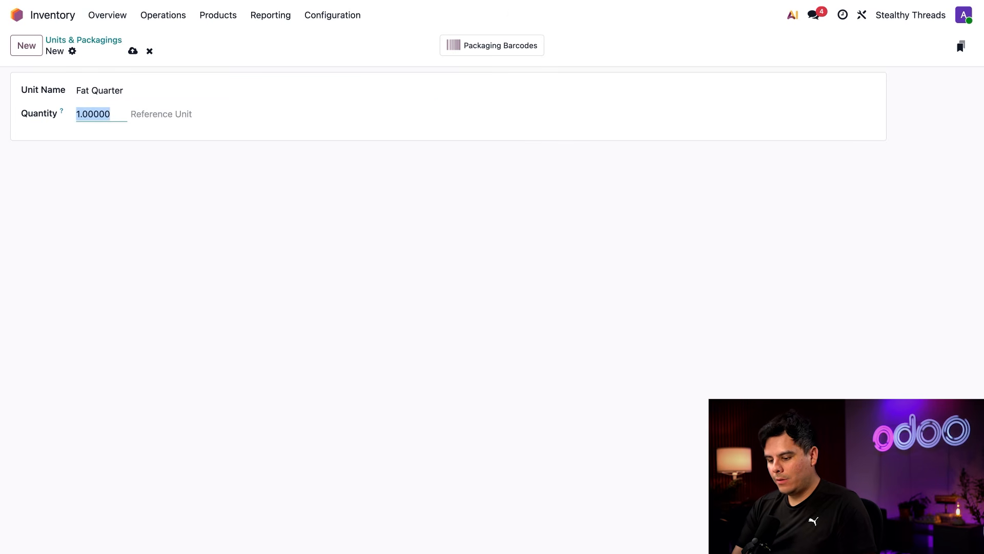
pyautogui.write('.25')
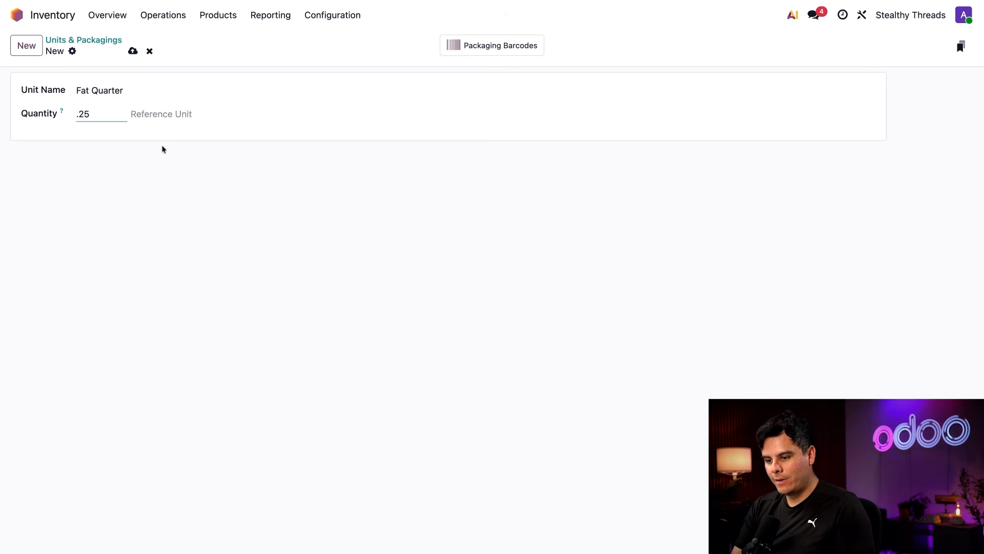
pyautogui.press('Tab')
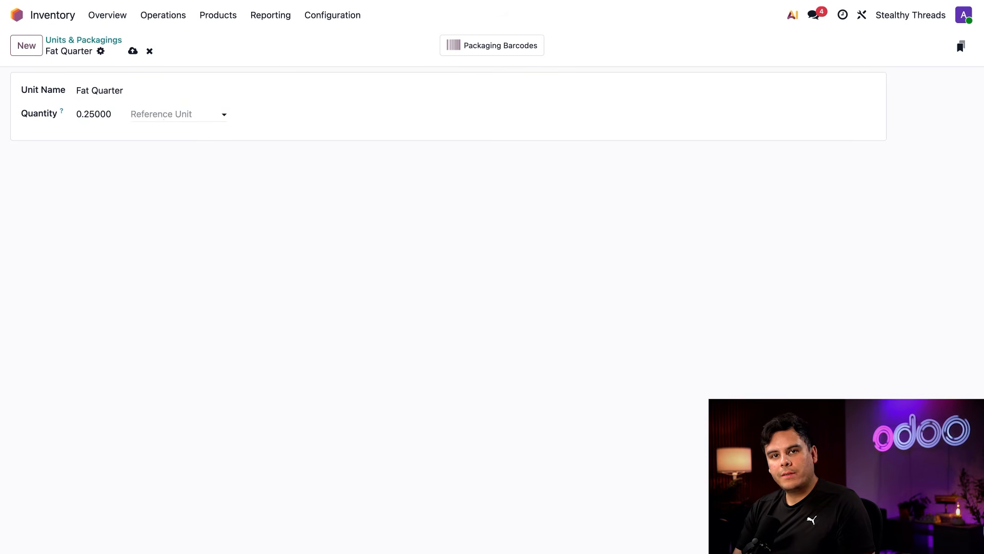
pyautogui.click(161, 114)
pyautogui.click(161, 151)
pyautogui.doubleClick(160, 156)
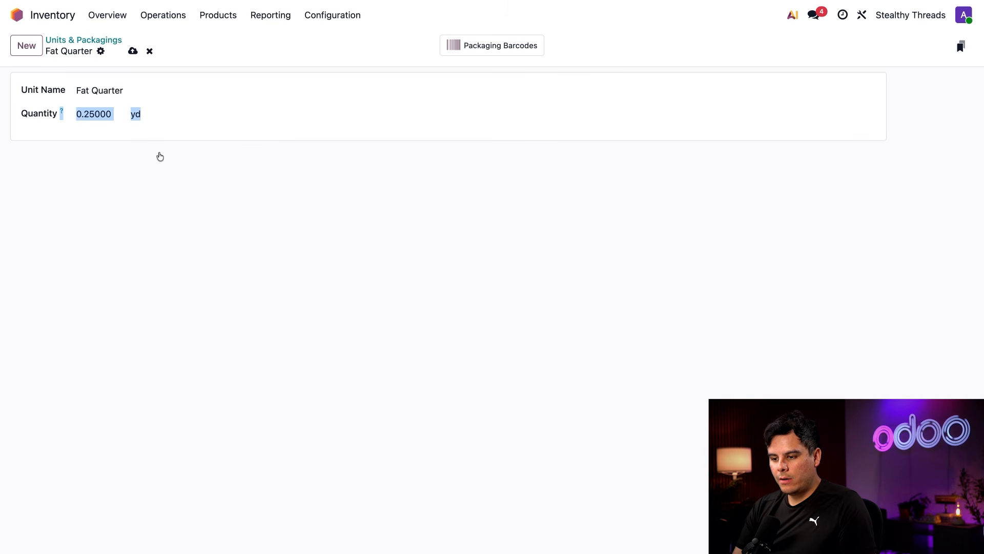
pyautogui.click(92, 139)
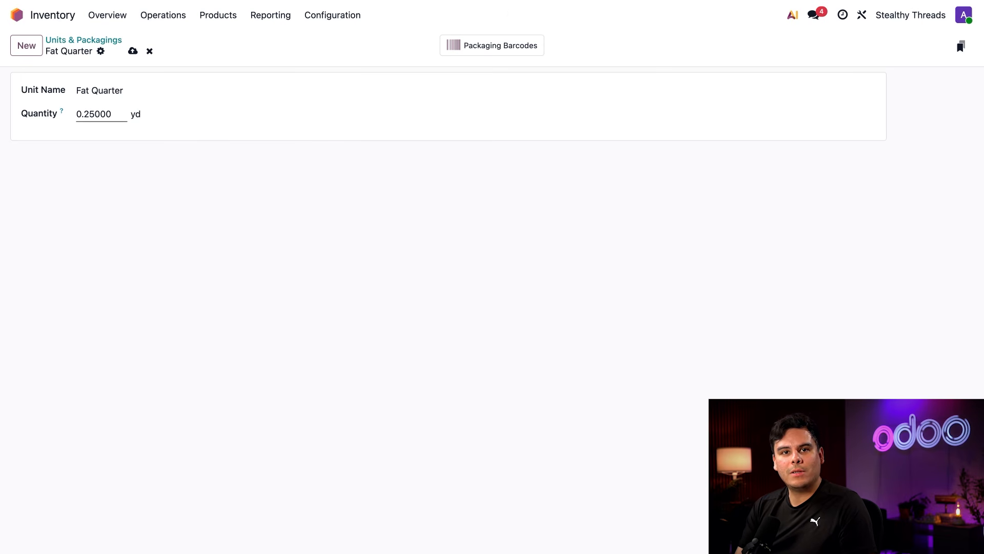
pyautogui.click(132, 51)
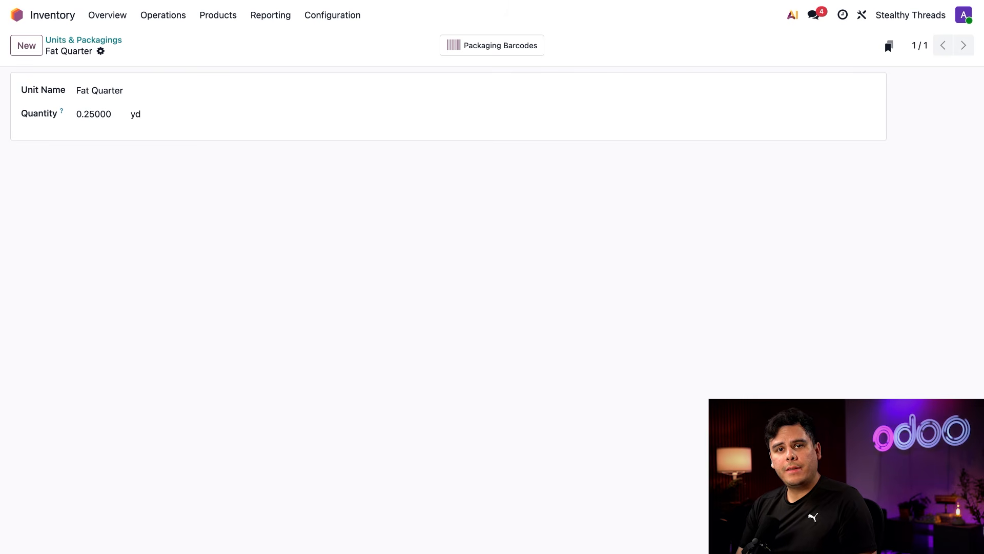
# - Open the Flowers Flannel product and add Fat Quarter to its sales packagings
pyautogui.click(197, 17)
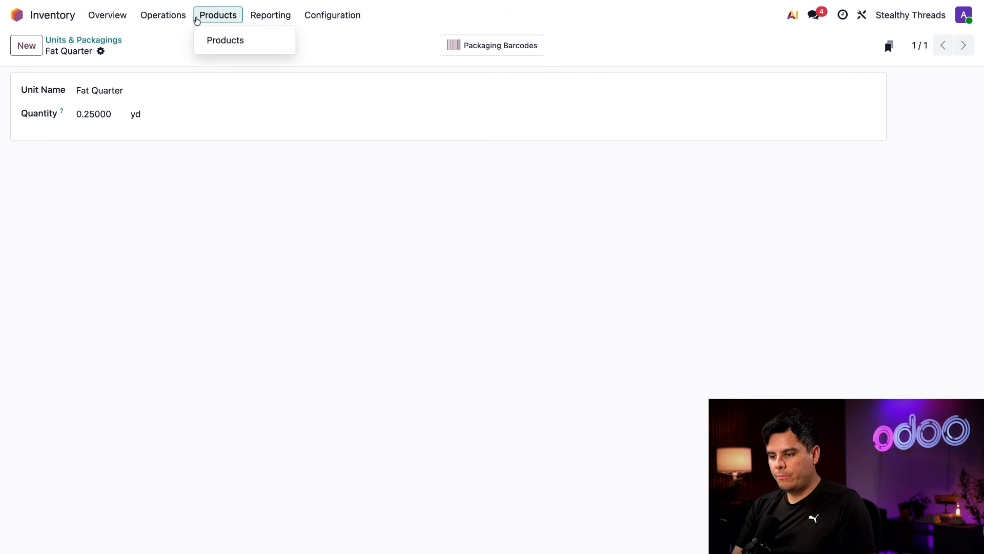
pyautogui.click(221, 40)
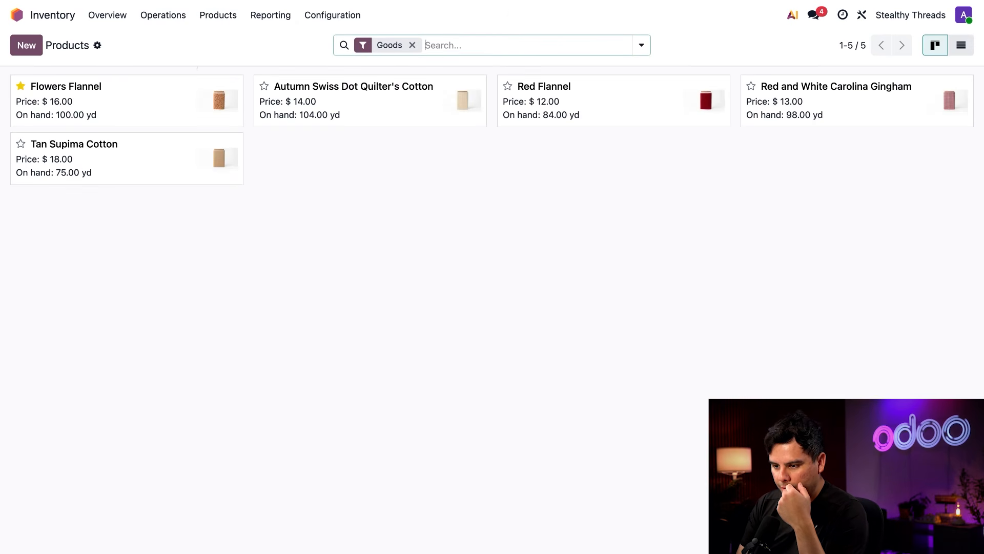
pyautogui.click(158, 114)
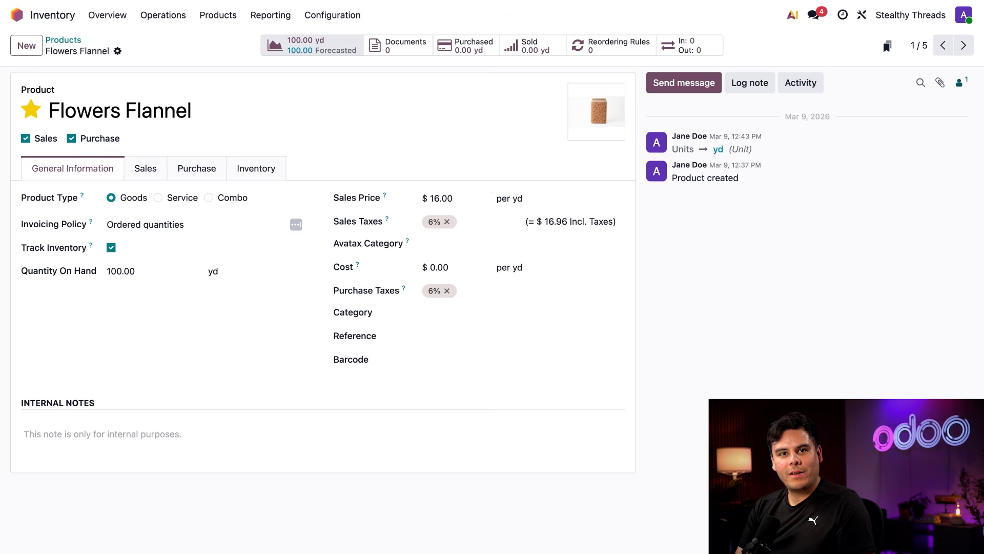
pyautogui.click(146, 171)
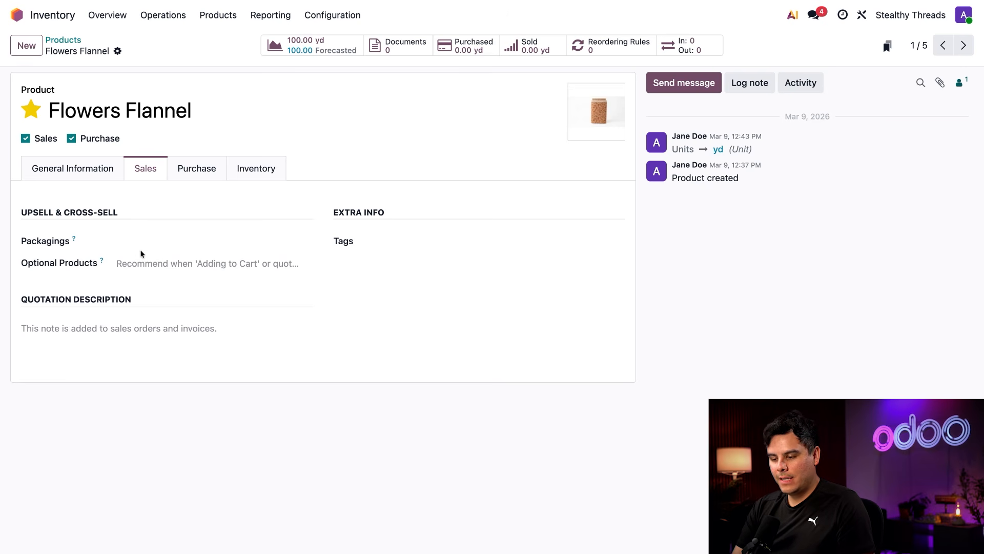
pyautogui.click(157, 245)
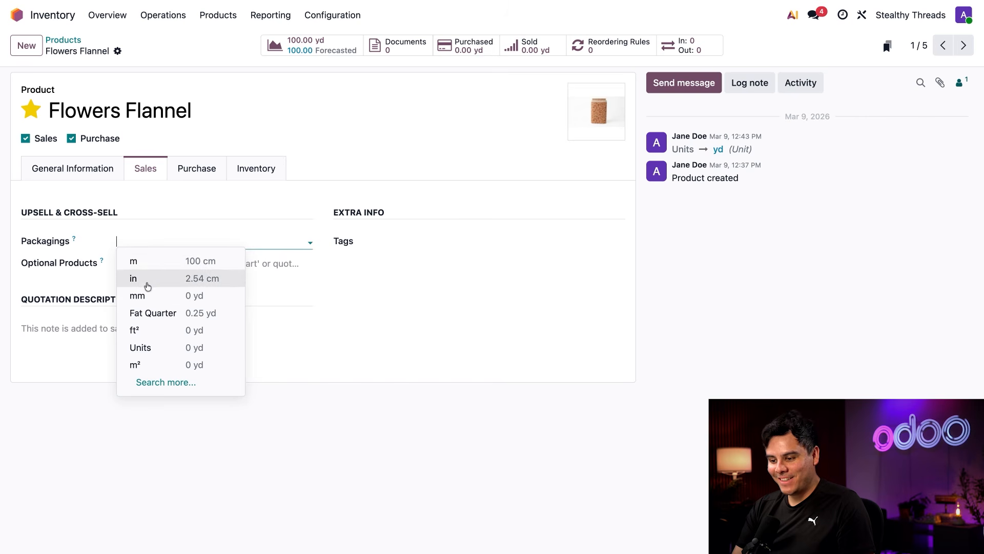
pyautogui.click(154, 313)
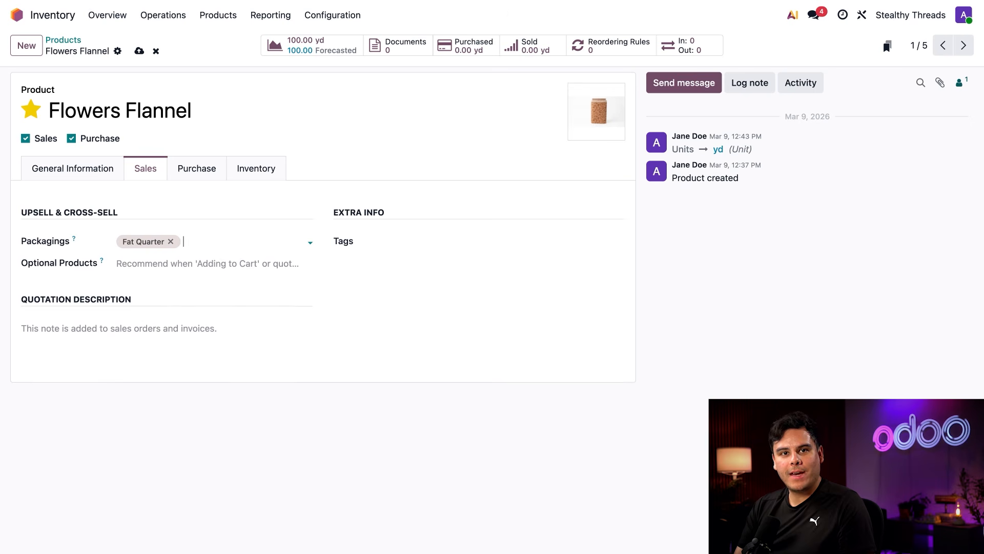
# - Switch to the Sales app and create a new quotation, selecting the existing customer whose name starts with "fa"
pyautogui.click(206, 179)
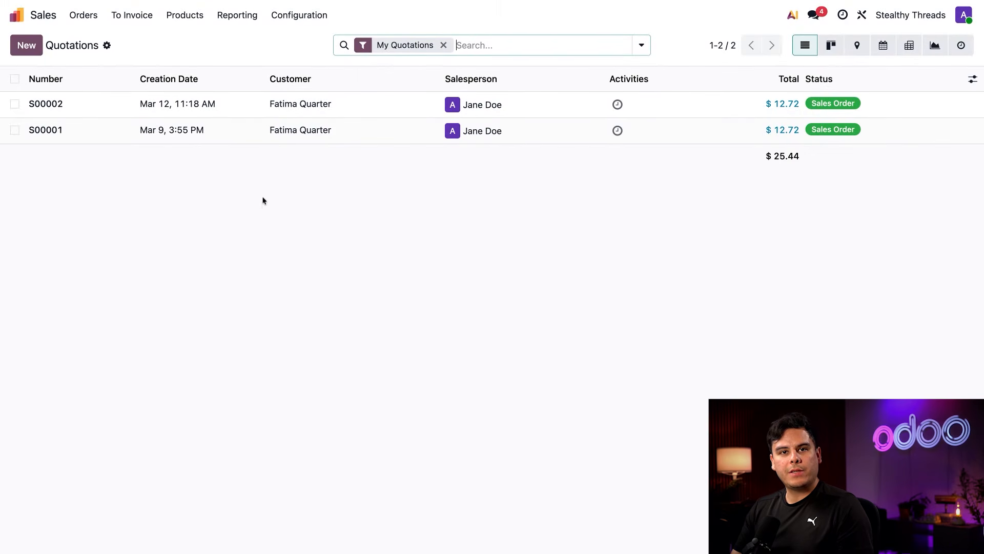
pyautogui.click(26, 45)
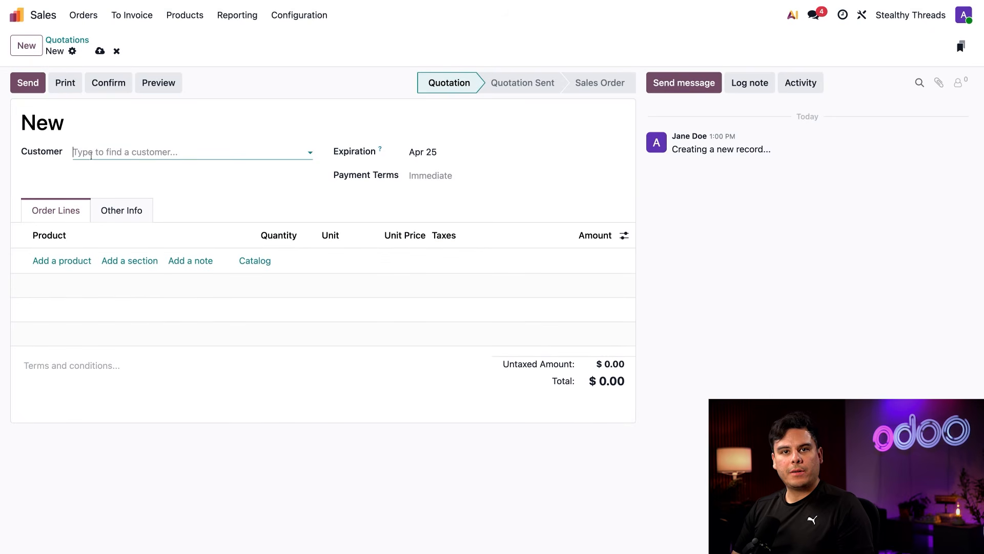
pyautogui.write('fi')
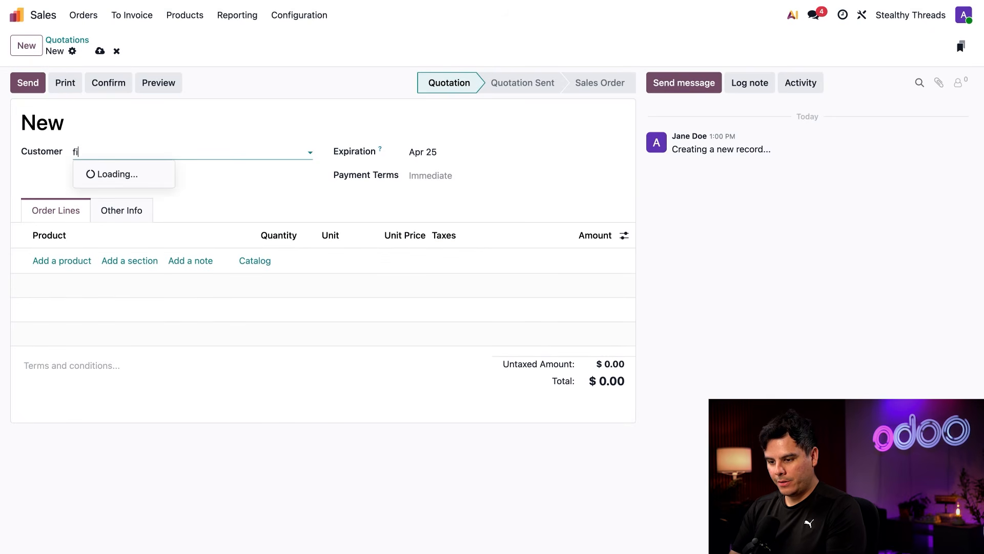
pyautogui.press('BackSpace')
pyautogui.write('a')
pyautogui.click(96, 175)
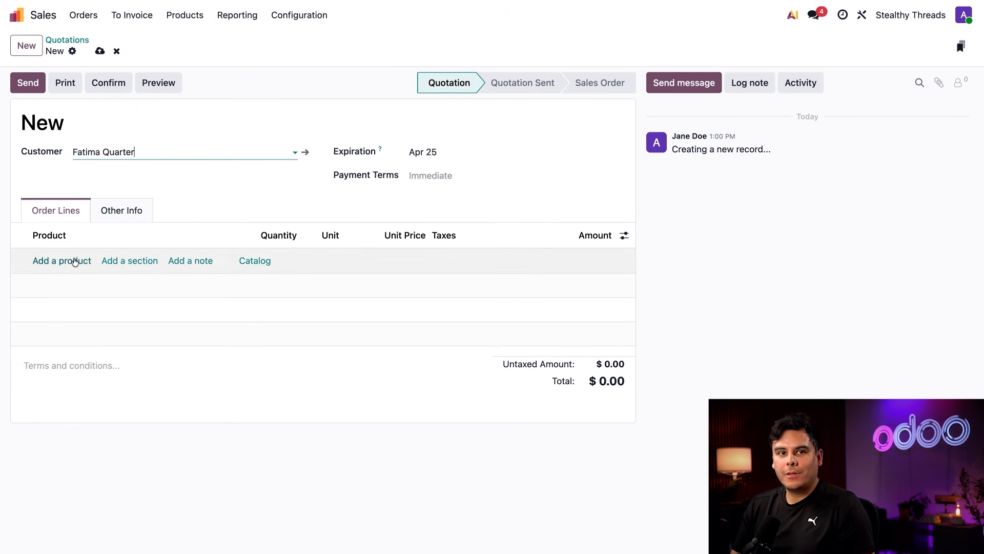
# - Add Flowers Flannel to the quotation's order lines with a quantity of 3
pyautogui.click(75, 262)
pyautogui.write('flow')
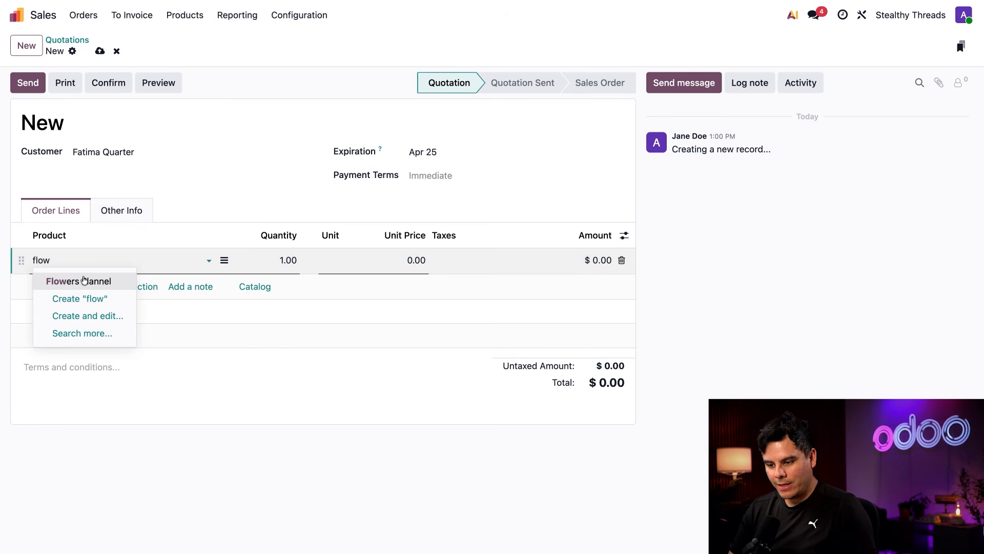
pyautogui.click(82, 280)
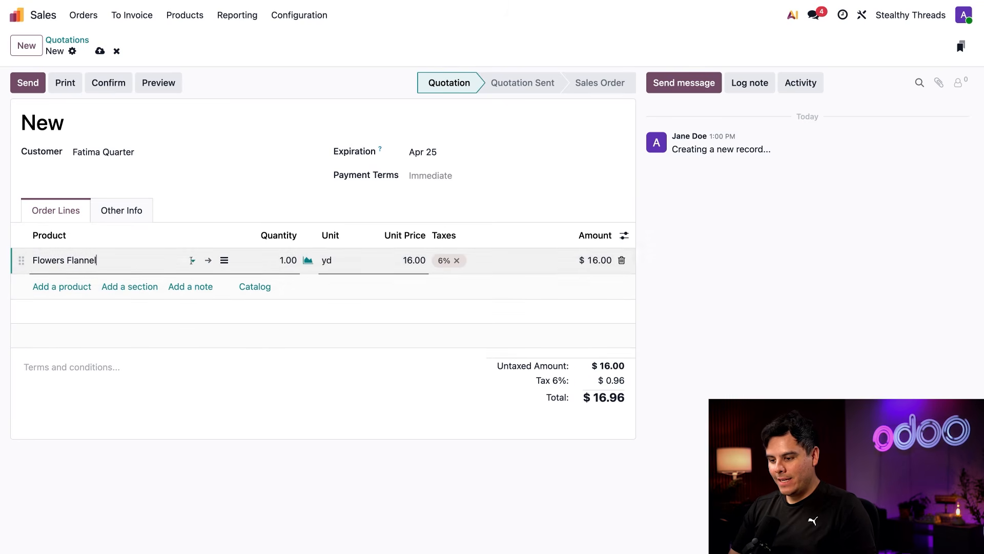
pyautogui.click(306, 197)
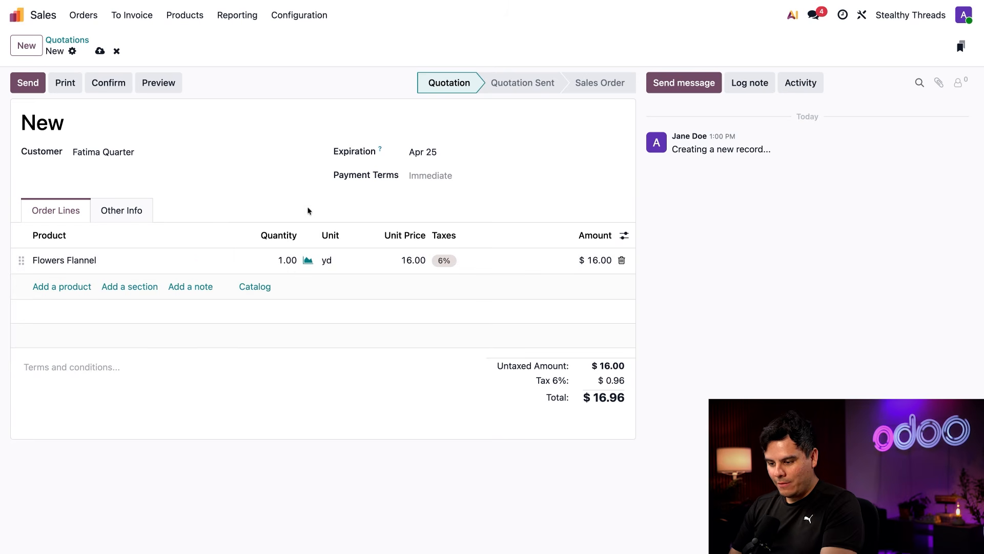
pyautogui.click(288, 261)
pyautogui.write('3')
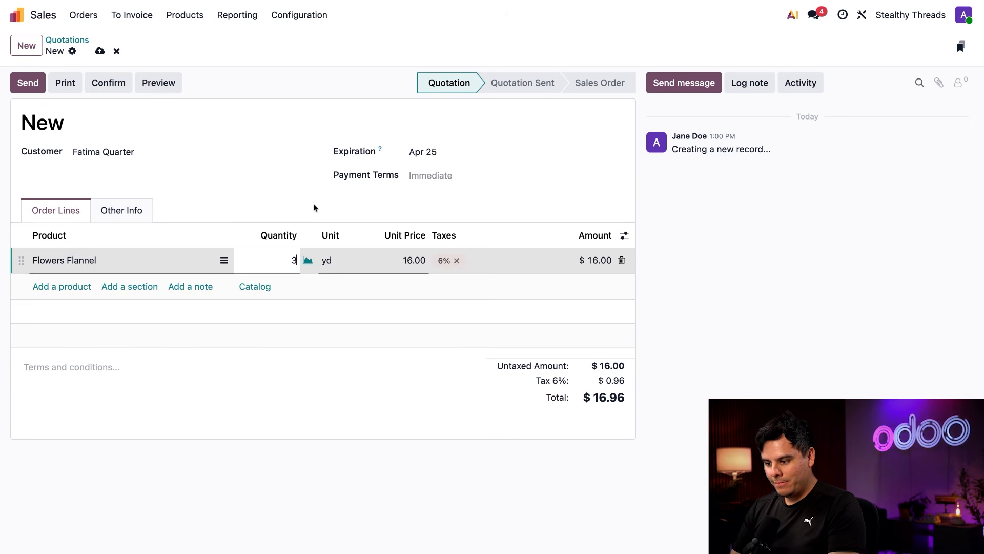
pyautogui.click(314, 208)
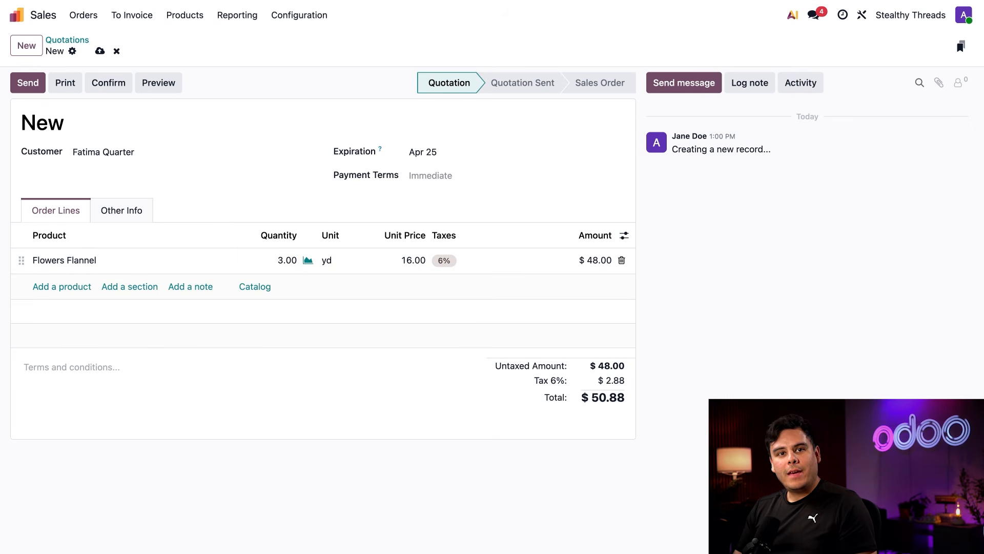
# - Change the Flowers Flannel line's unit to Fat Quarter and confirm the quotation
pyautogui.click(328, 260)
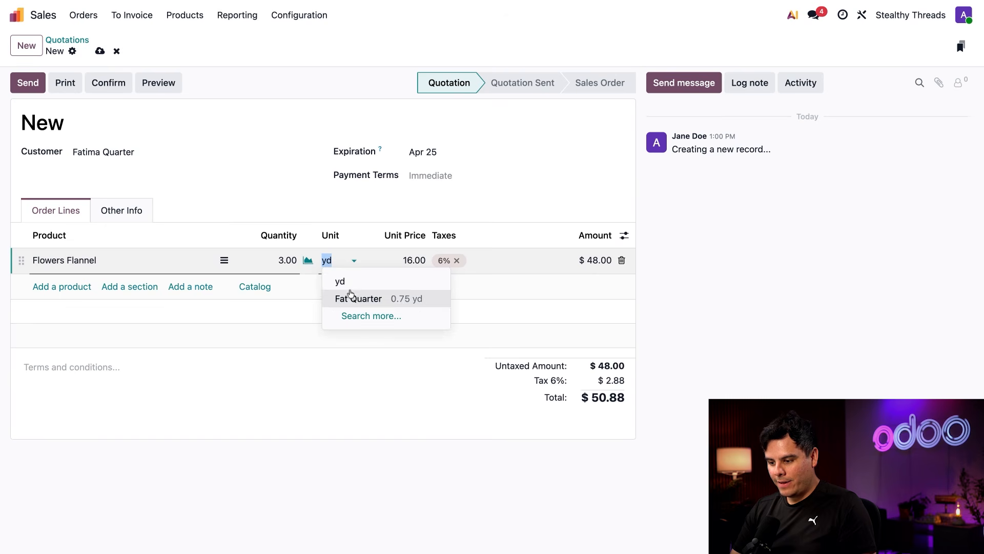
pyautogui.click(350, 299)
pyautogui.click(539, 177)
pyautogui.click(524, 126)
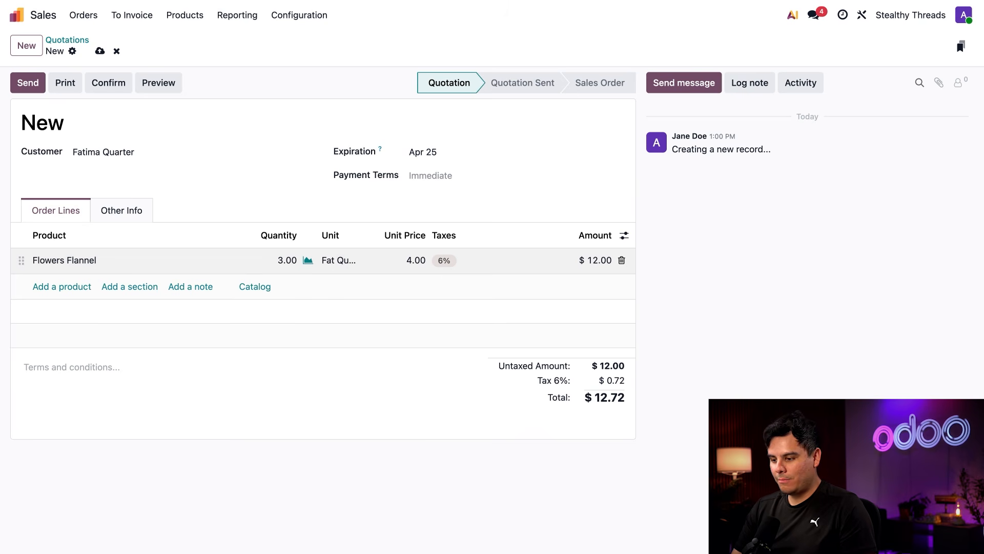
pyautogui.click(416, 261)
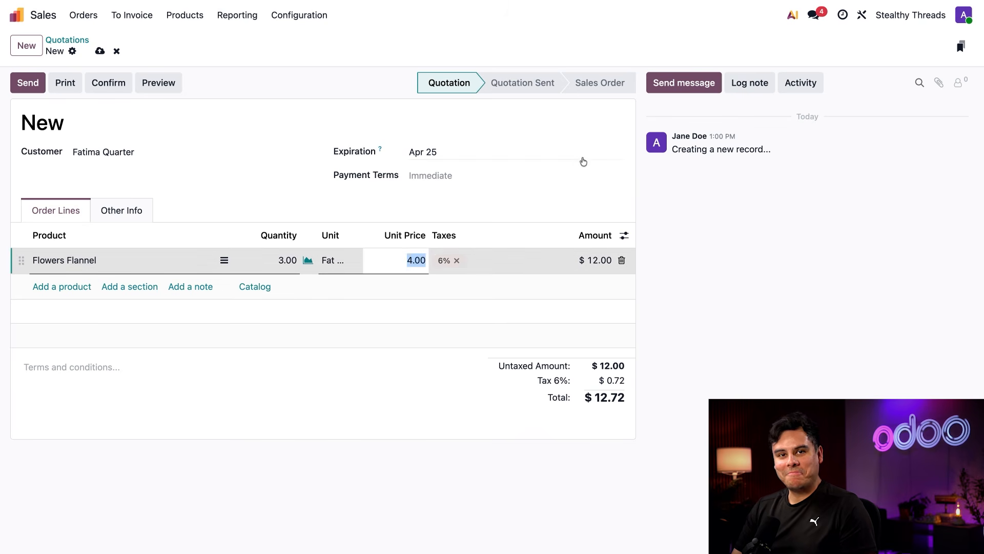
pyautogui.click(575, 170)
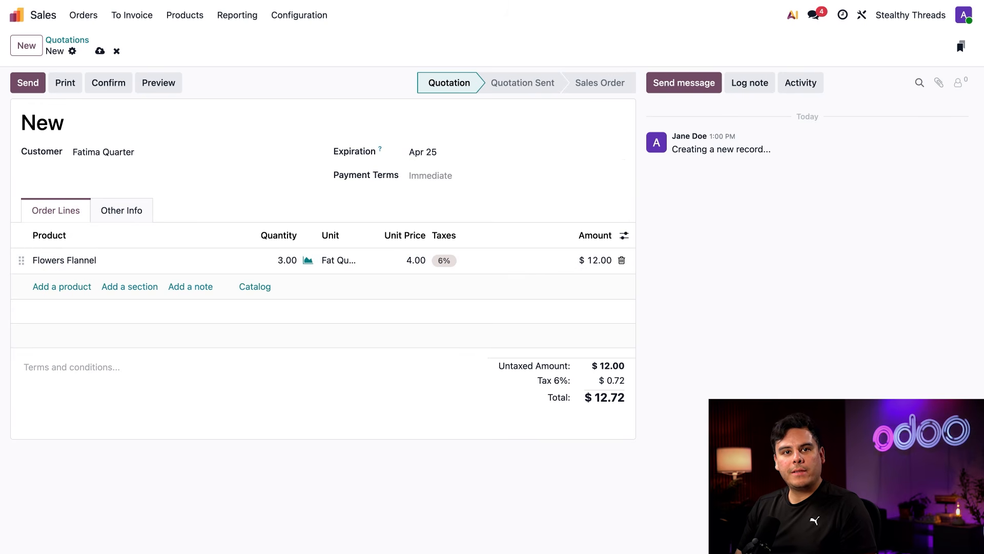
pyautogui.click(98, 87)
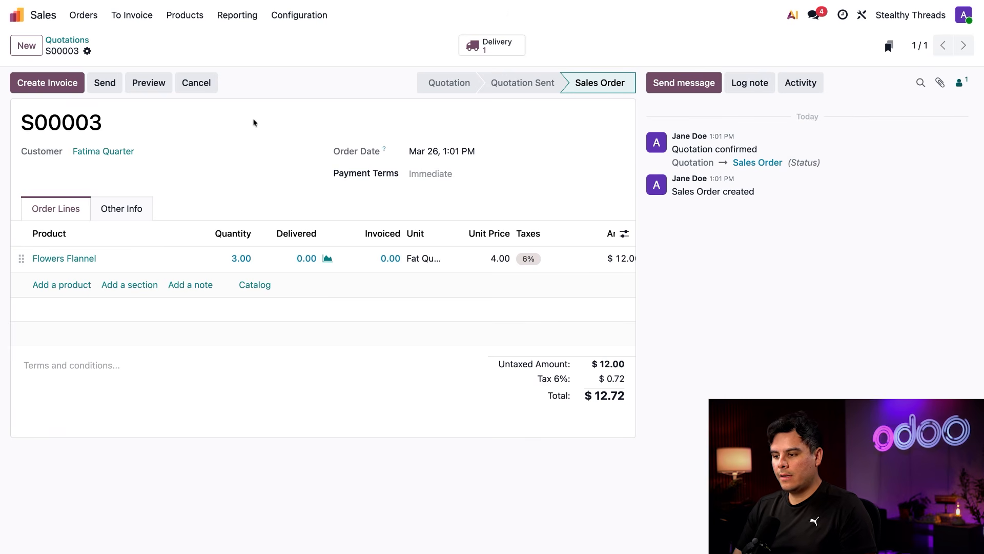
# - Open the sales order's delivery and show the Packaging and Packaging Quantity columns in its operations list
pyautogui.click(497, 51)
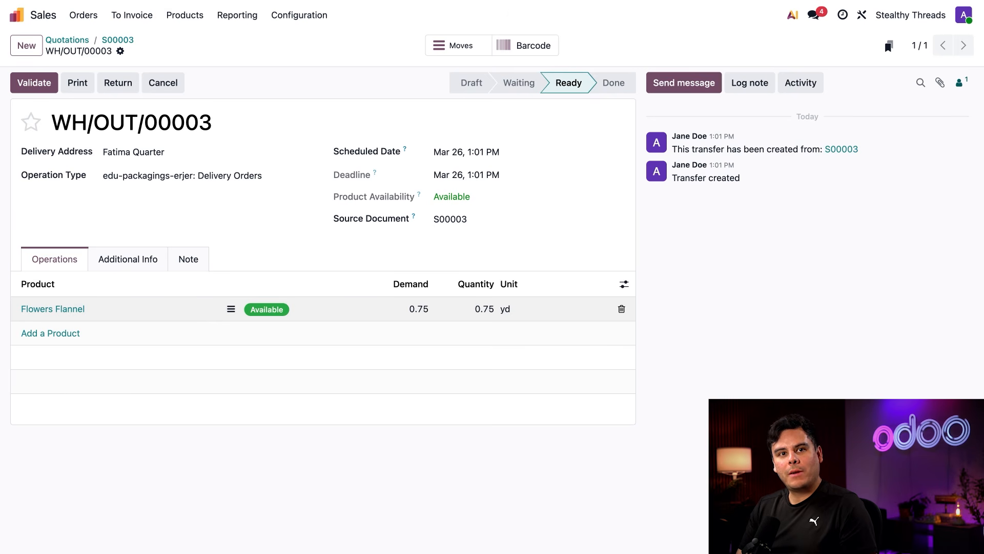
pyautogui.click(624, 283)
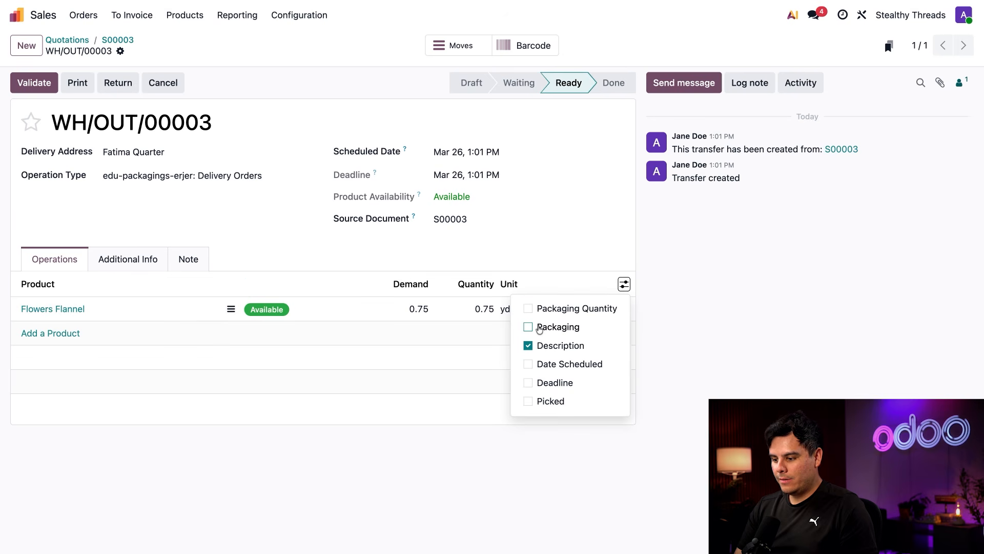
pyautogui.click(528, 327)
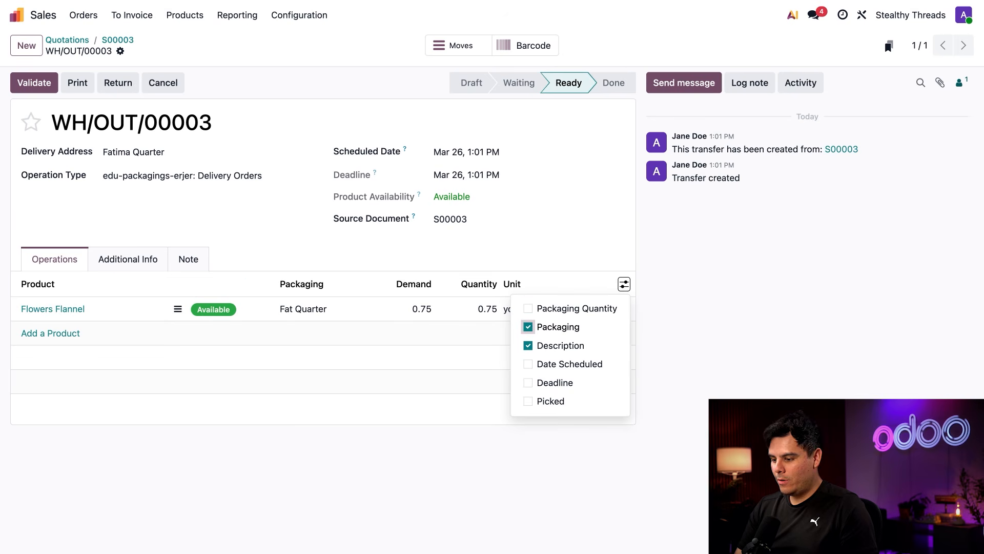
pyautogui.click(528, 308)
pyautogui.click(542, 242)
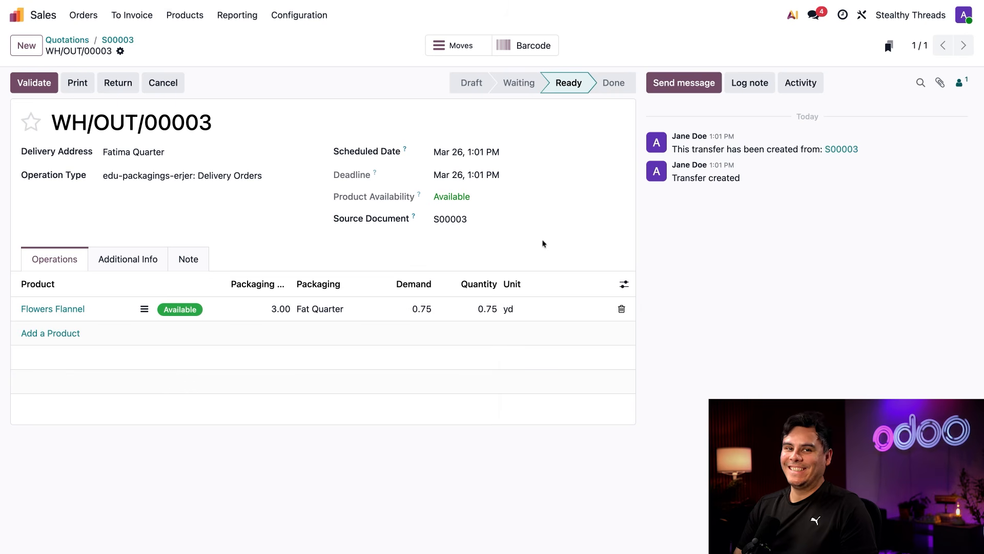